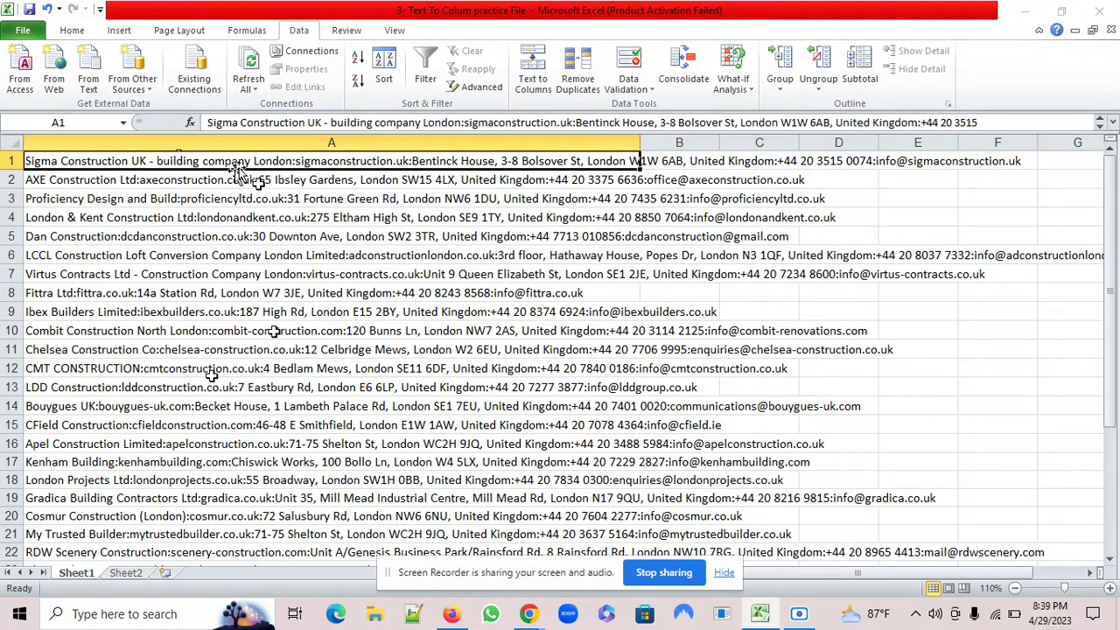
Step: Compare the colon-separated company records on Sheet1 with the finished five-column table on Sheet2
click(133, 575)
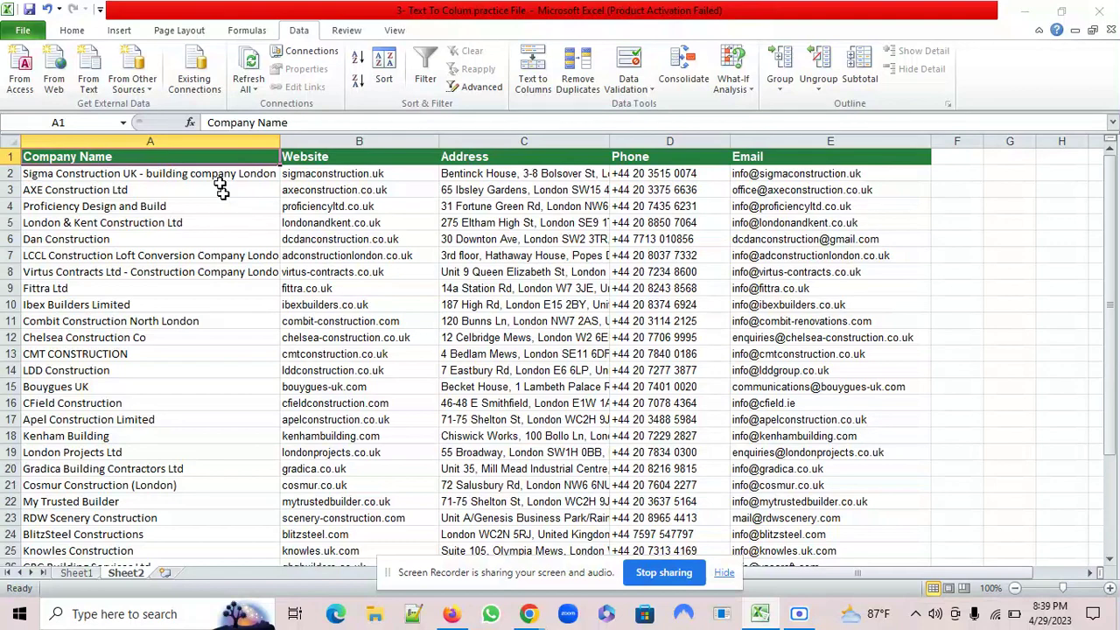
click(77, 573)
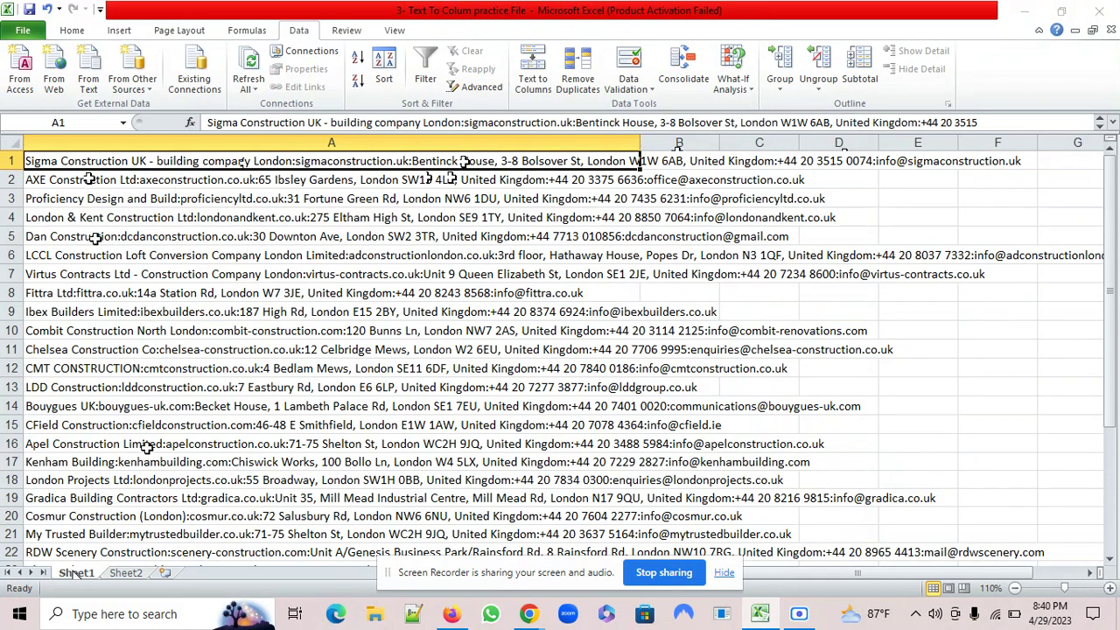
click(129, 574)
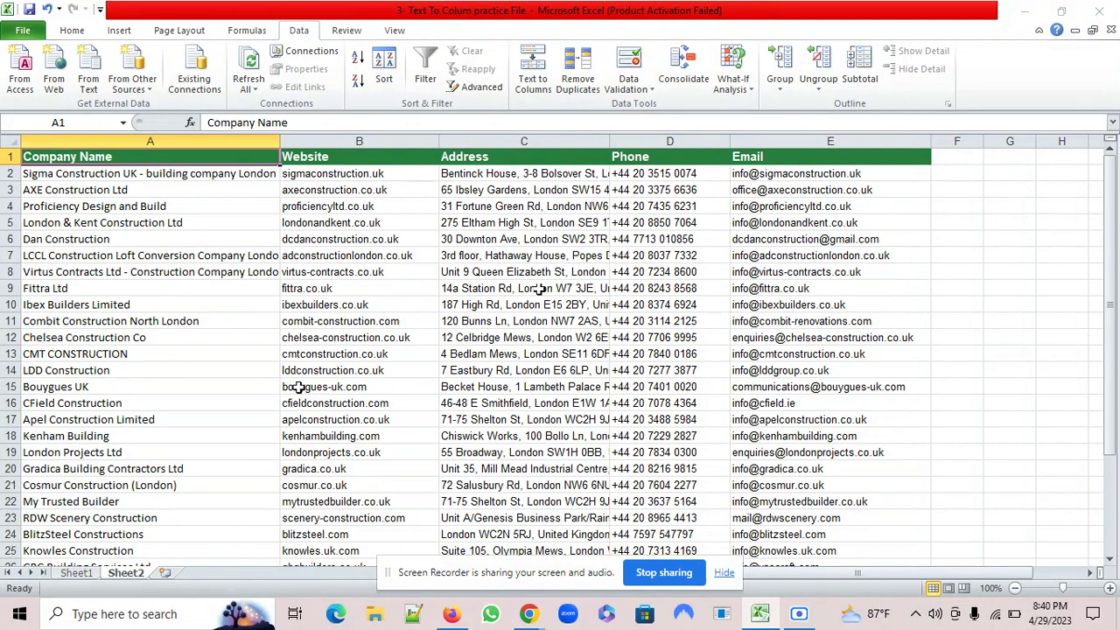
click(77, 573)
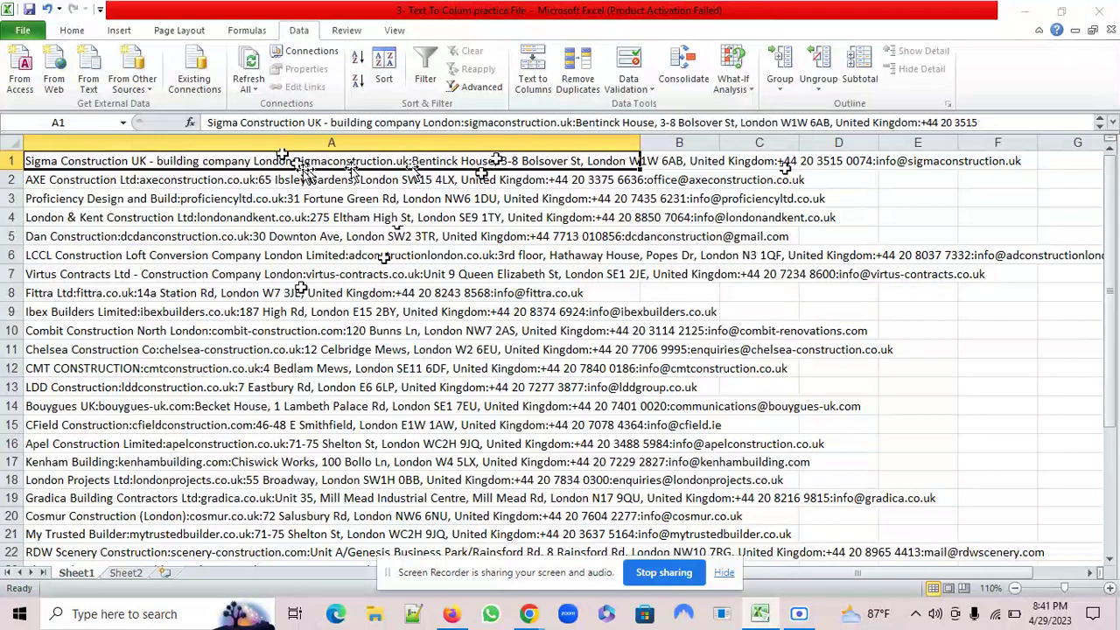
Step: Start Text to Columns on the whole of column A in Sheet1, using the Delimited data type
click(72, 30)
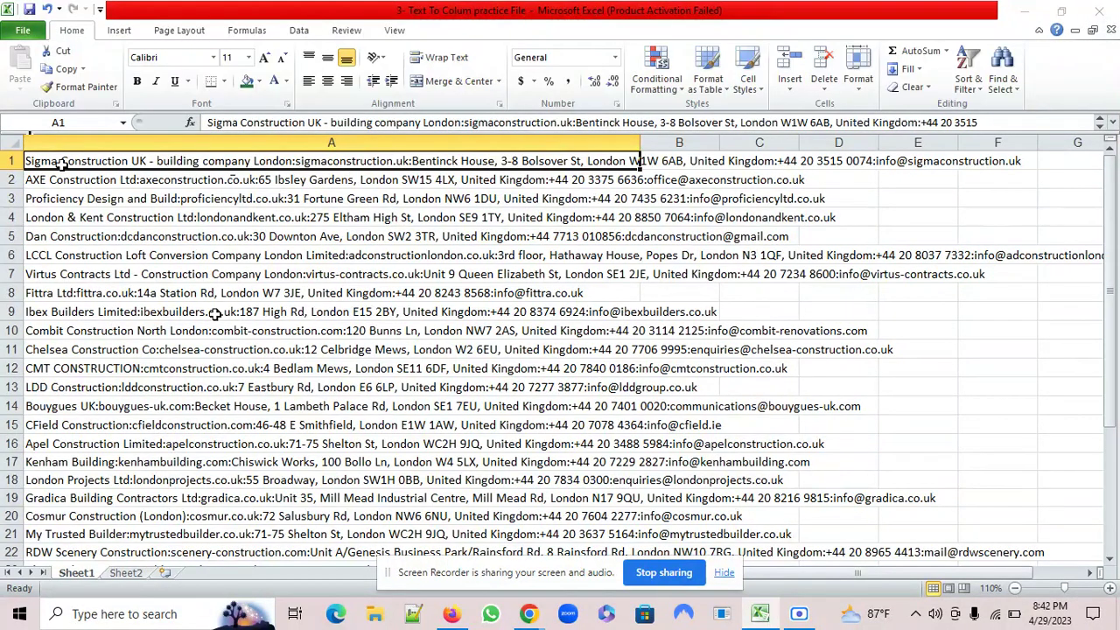
click(260, 141)
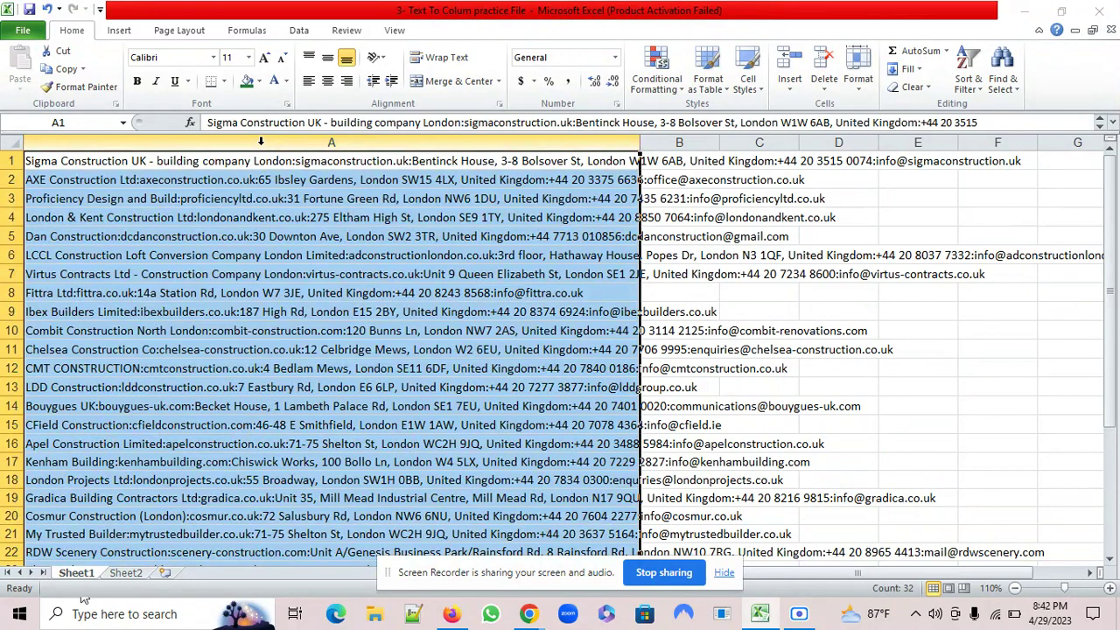
click(299, 32)
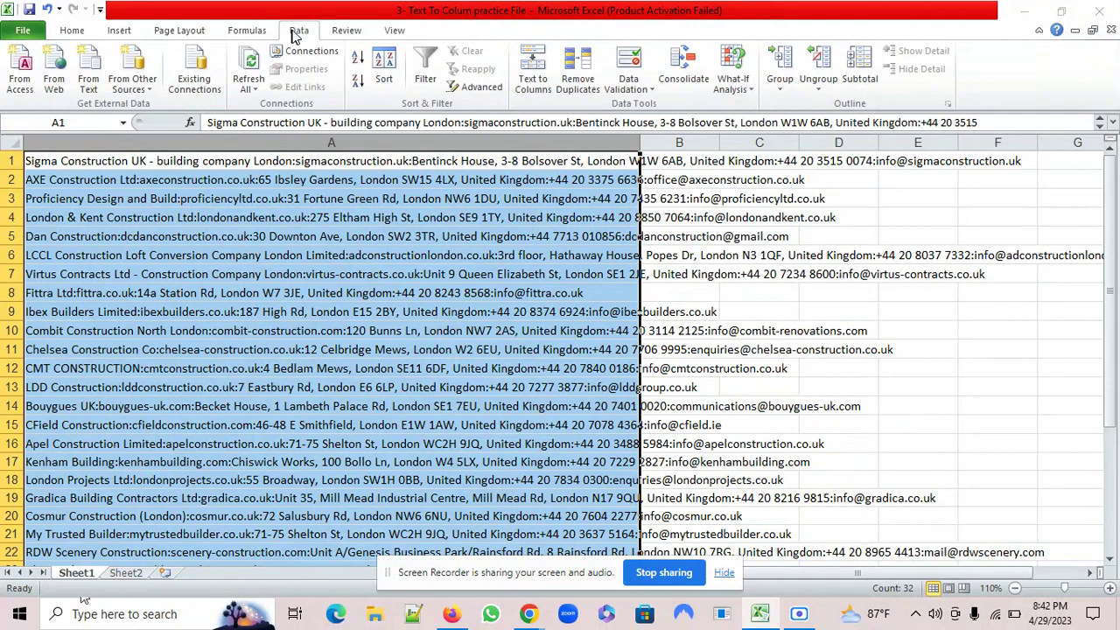
click(530, 88)
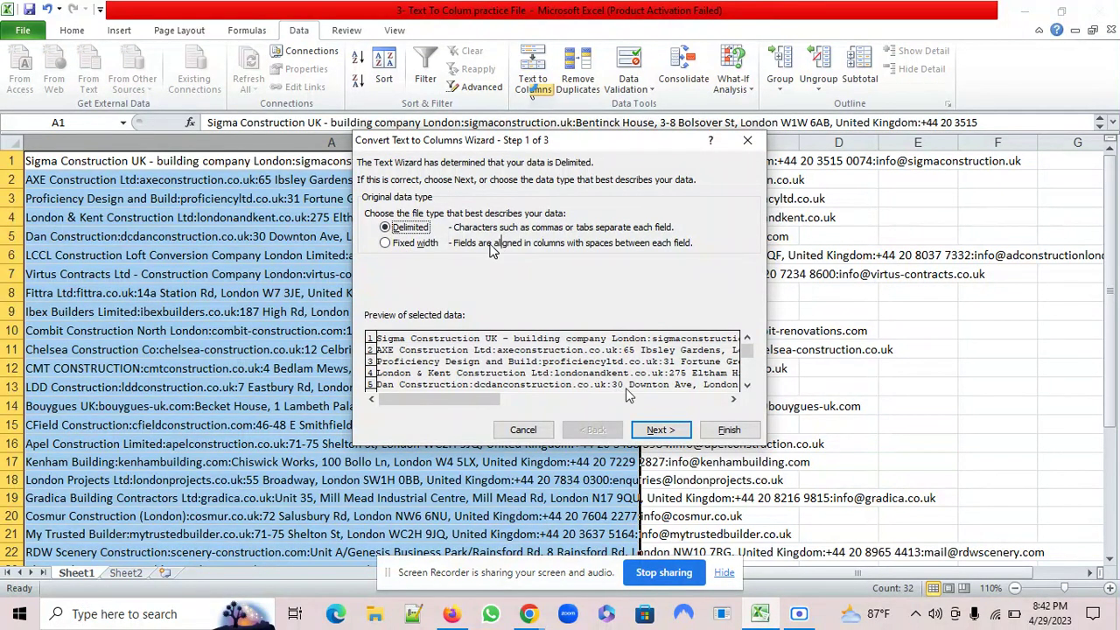
click(658, 430)
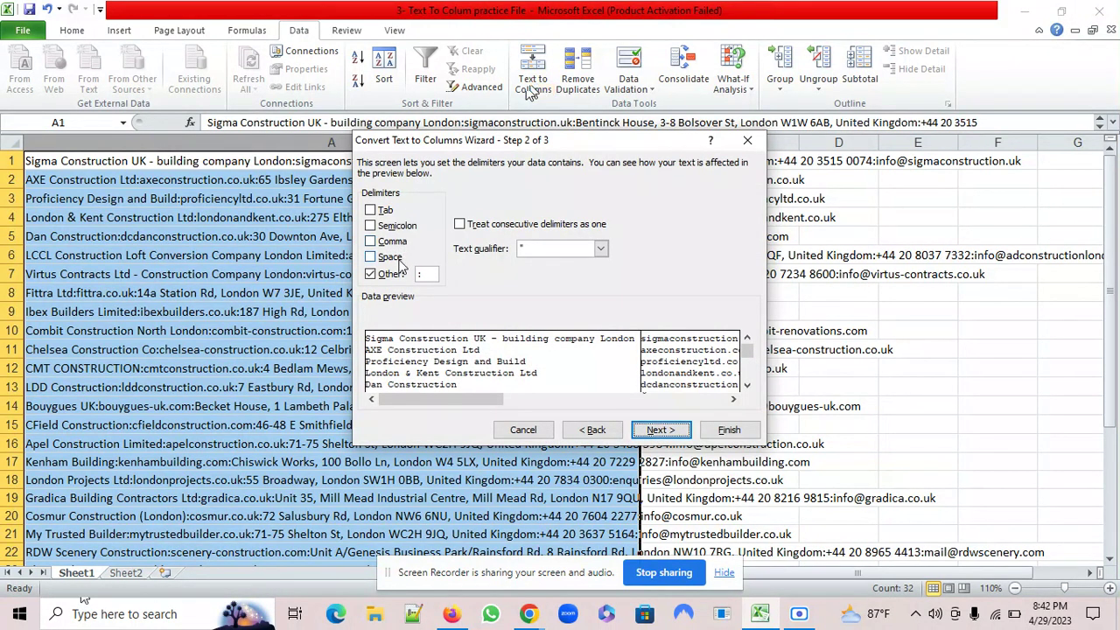
Step: Clear the custom delimiter and re-enter a colon (:) as the Other delimiter, leaving the standard delimiters off
click(374, 275)
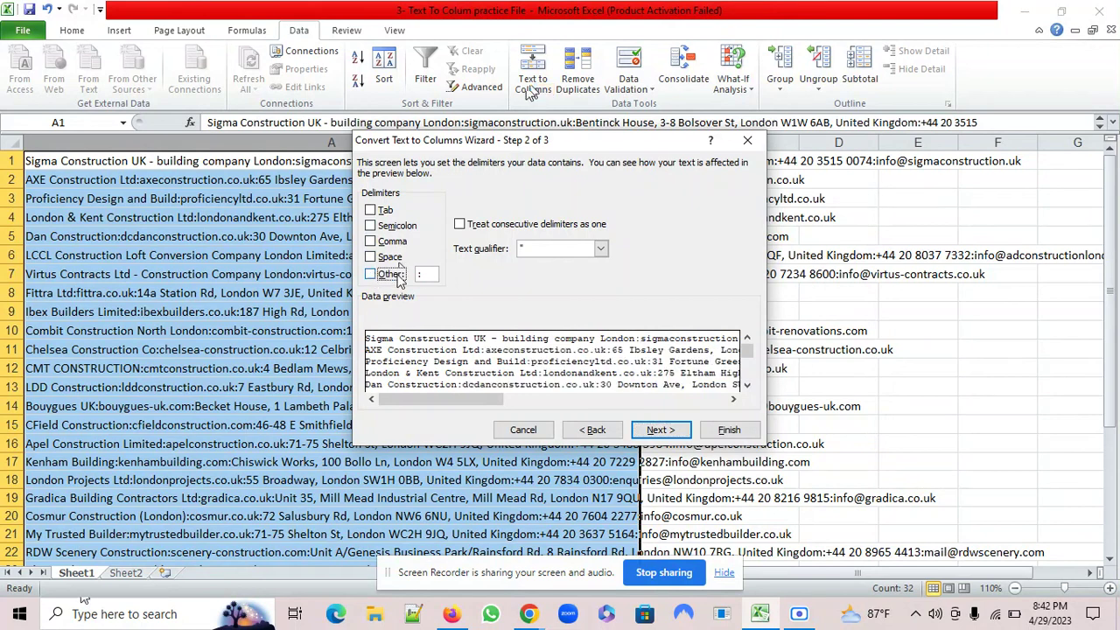
click(371, 275)
key(BackSpace)
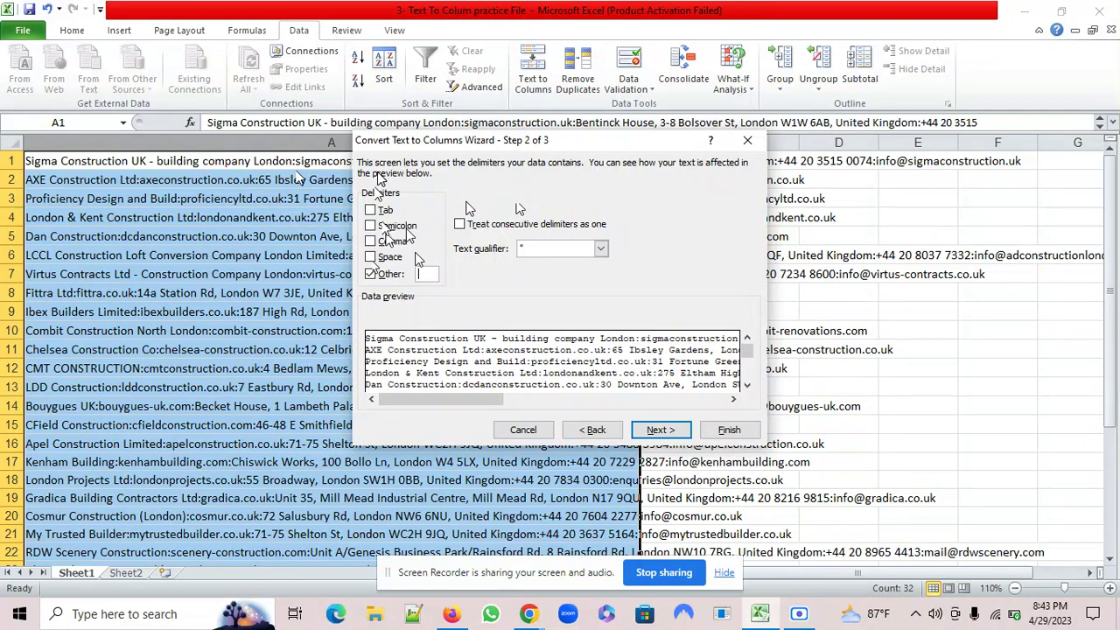
click(370, 273)
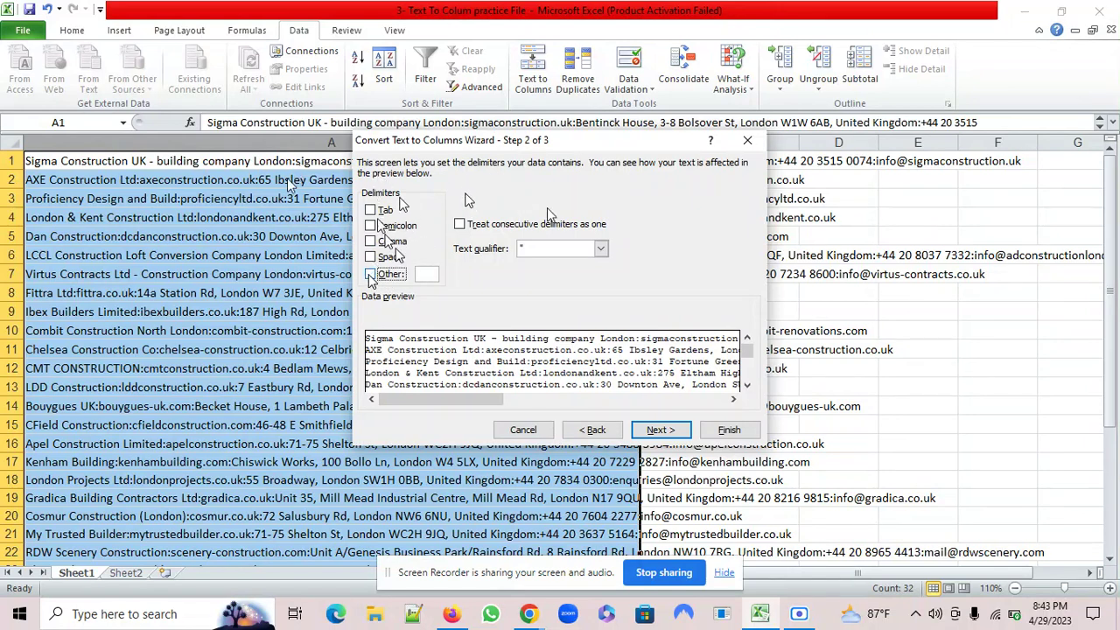
click(370, 274)
text(:)
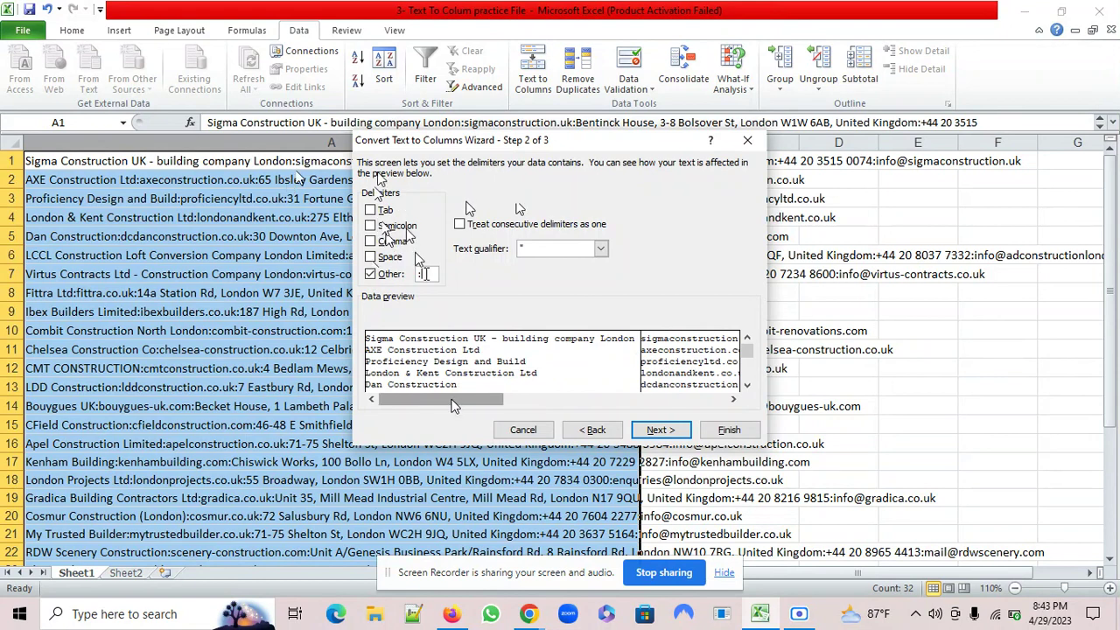
Step: Review the split columns in the preview and finish the conversion with General format and destination $A$1
drag(458, 406, 626, 399)
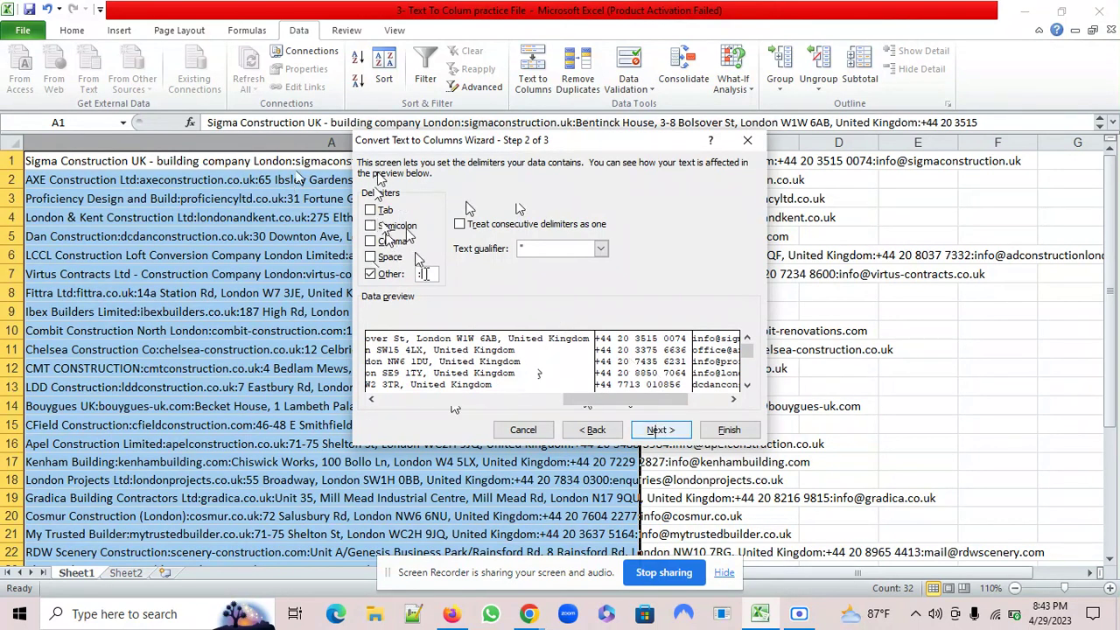
click(659, 429)
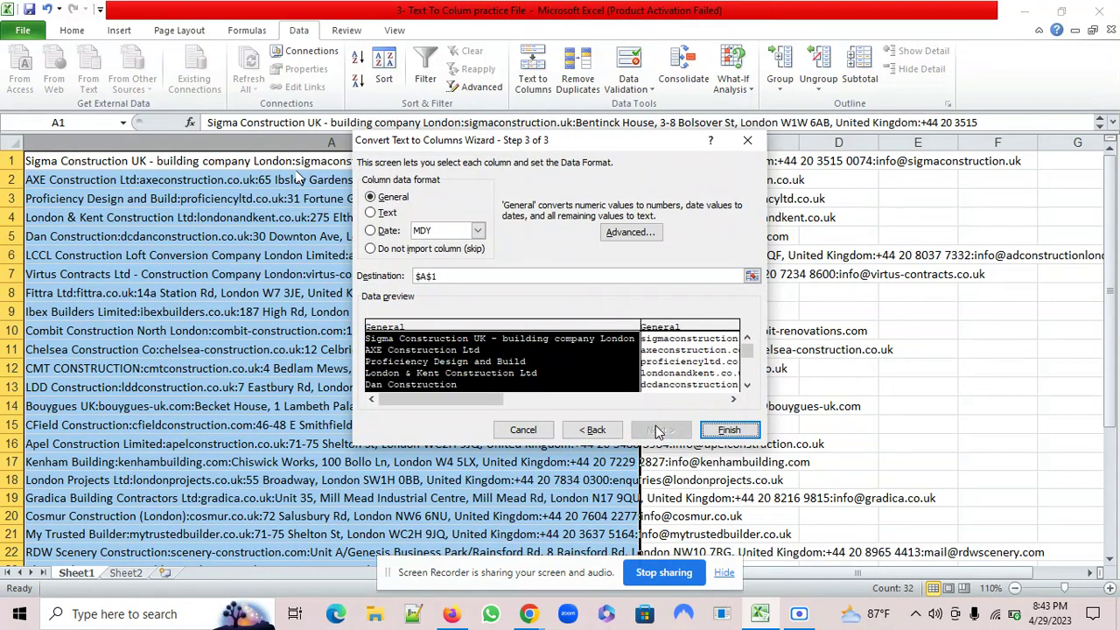
click(729, 429)
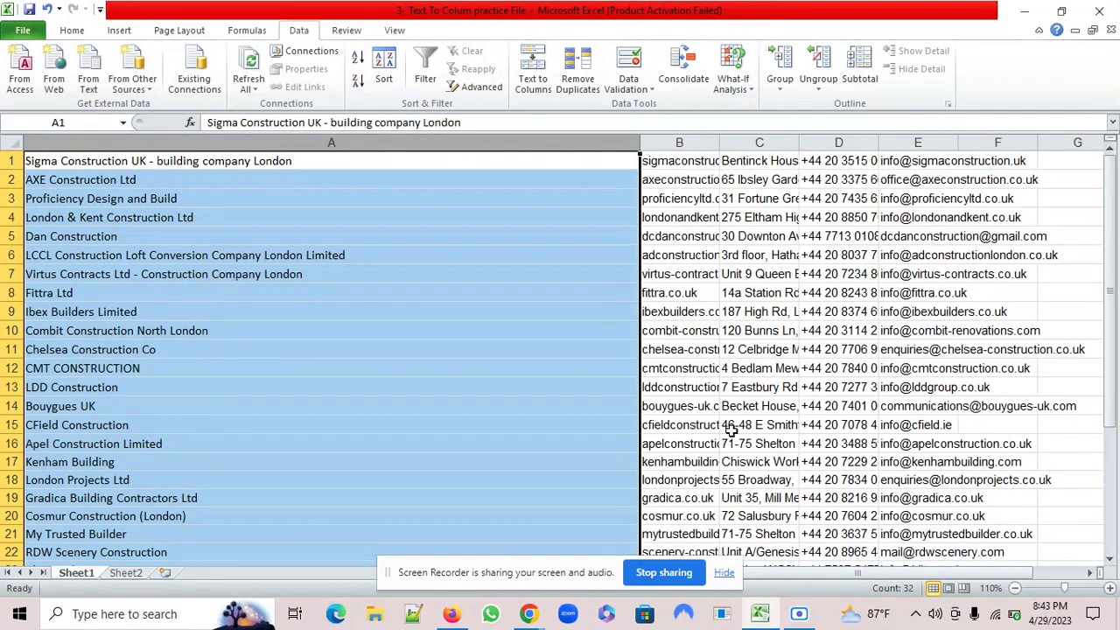
Step: Narrow column A around the company names and widen columns B, C, D and F
drag(639, 141, 368, 149)
drag(447, 142, 510, 141)
drag(589, 130, 667, 140)
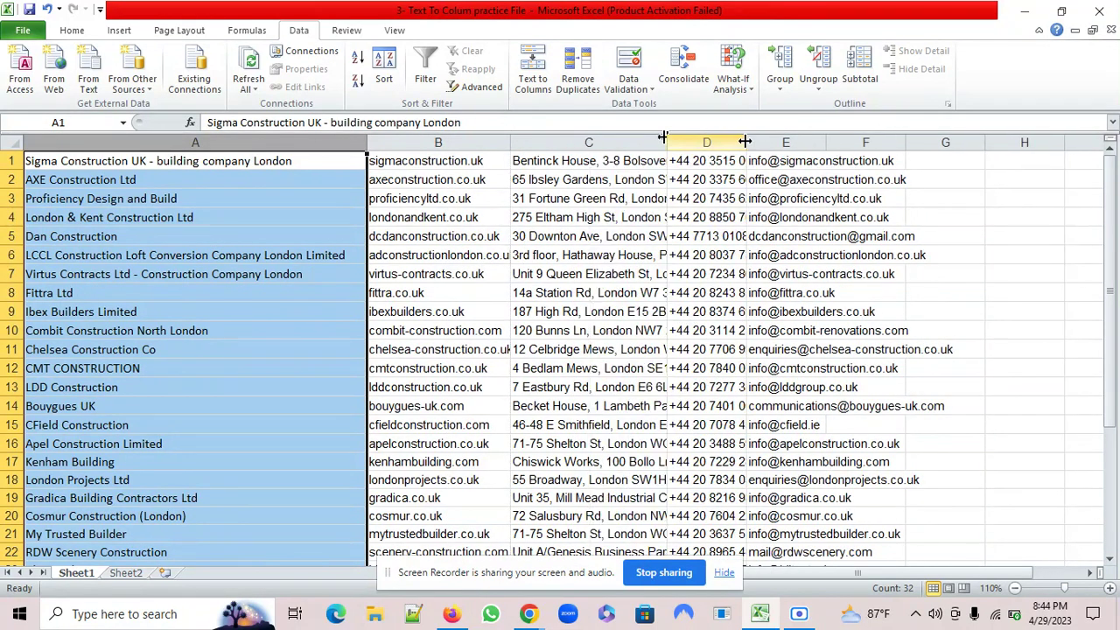
drag(751, 145, 786, 140)
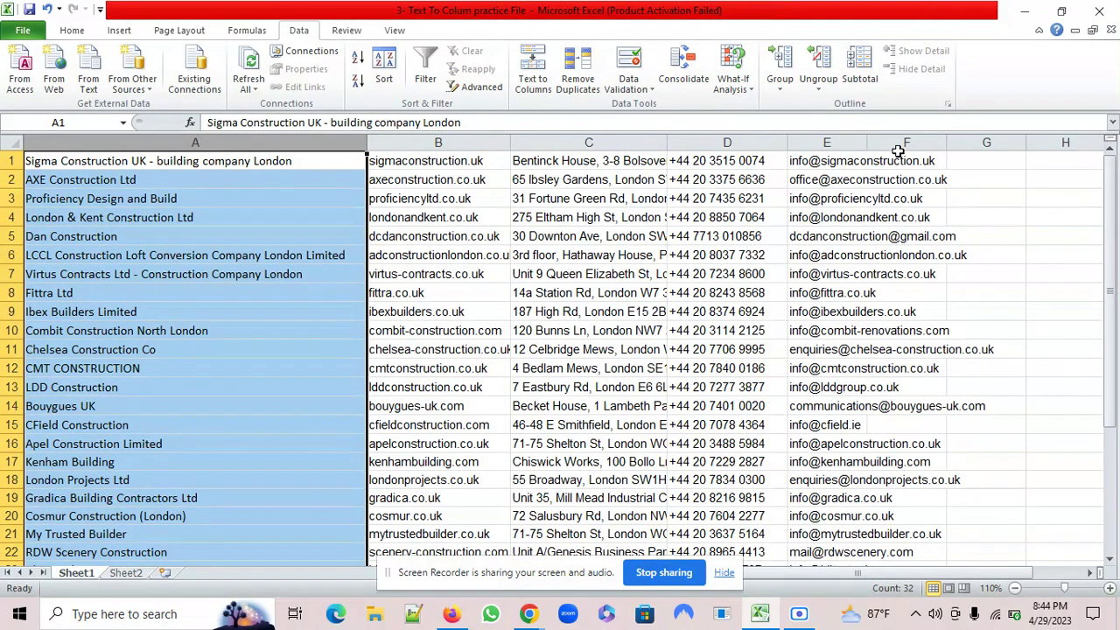
drag(867, 143, 972, 143)
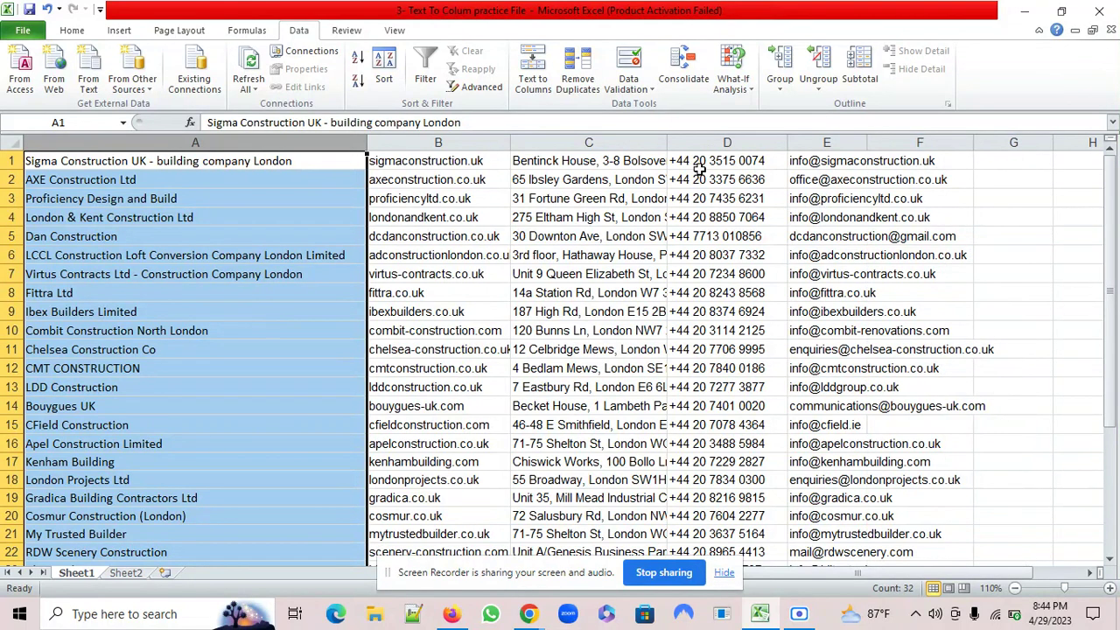
drag(667, 142, 683, 141)
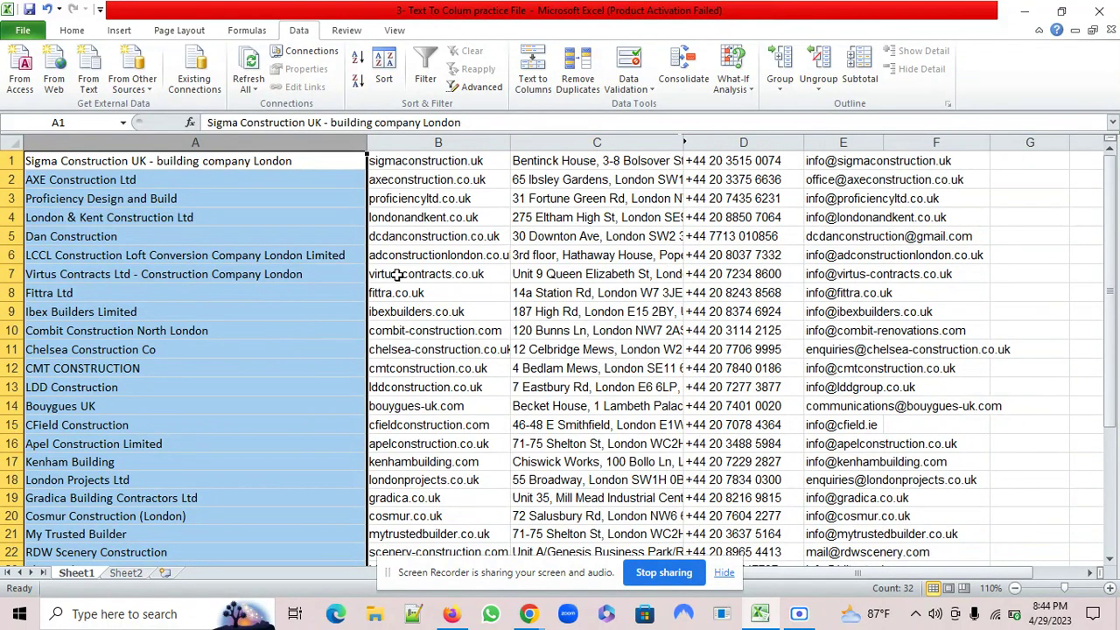
drag(367, 144, 330, 147)
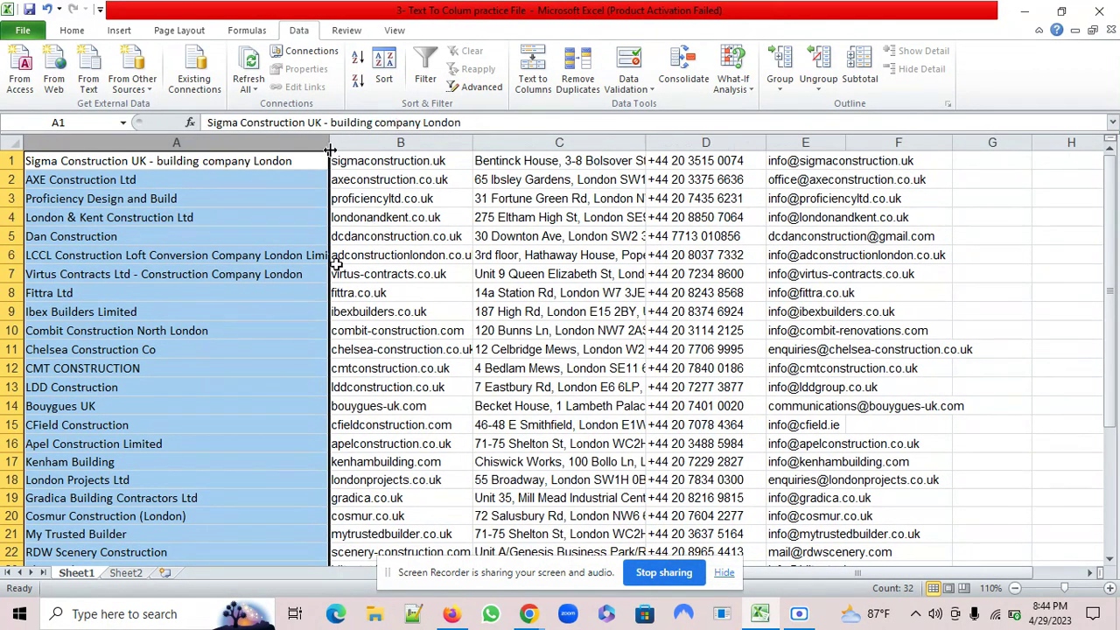
Step: Insert a blank row above the first company record and widen column E to fit the email addresses
click(11, 161)
right_click(13, 164)
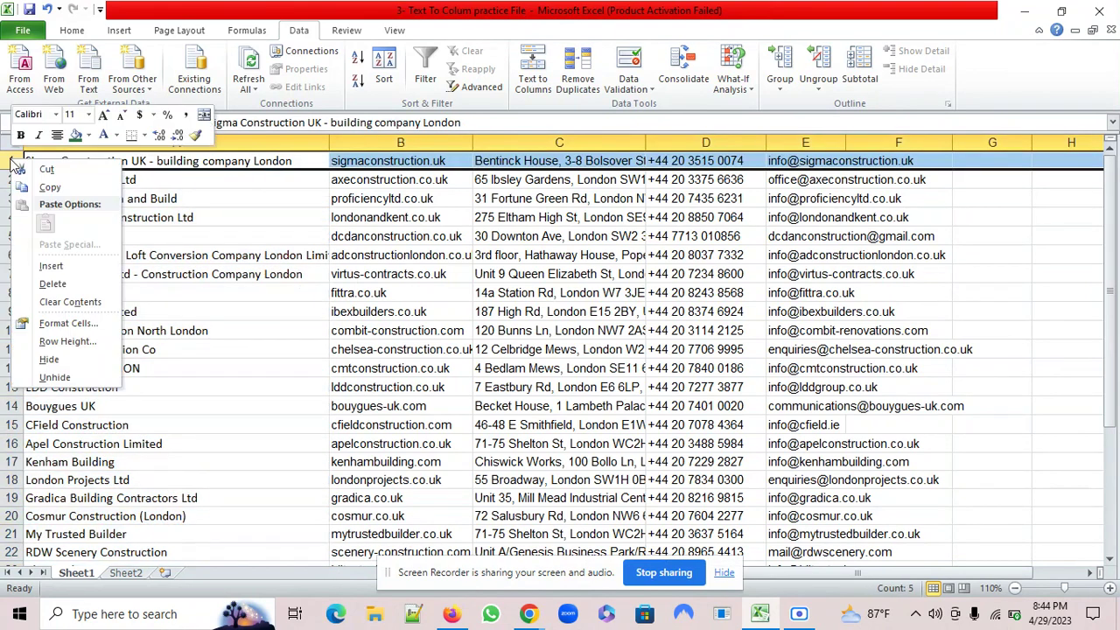
click(51, 265)
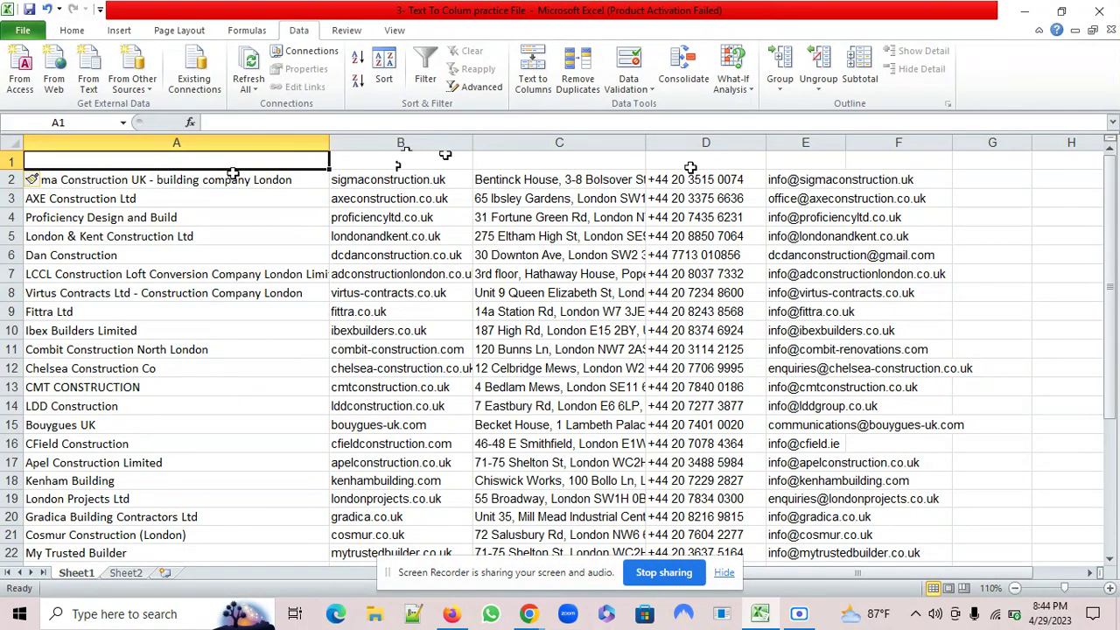
drag(845, 146, 971, 168)
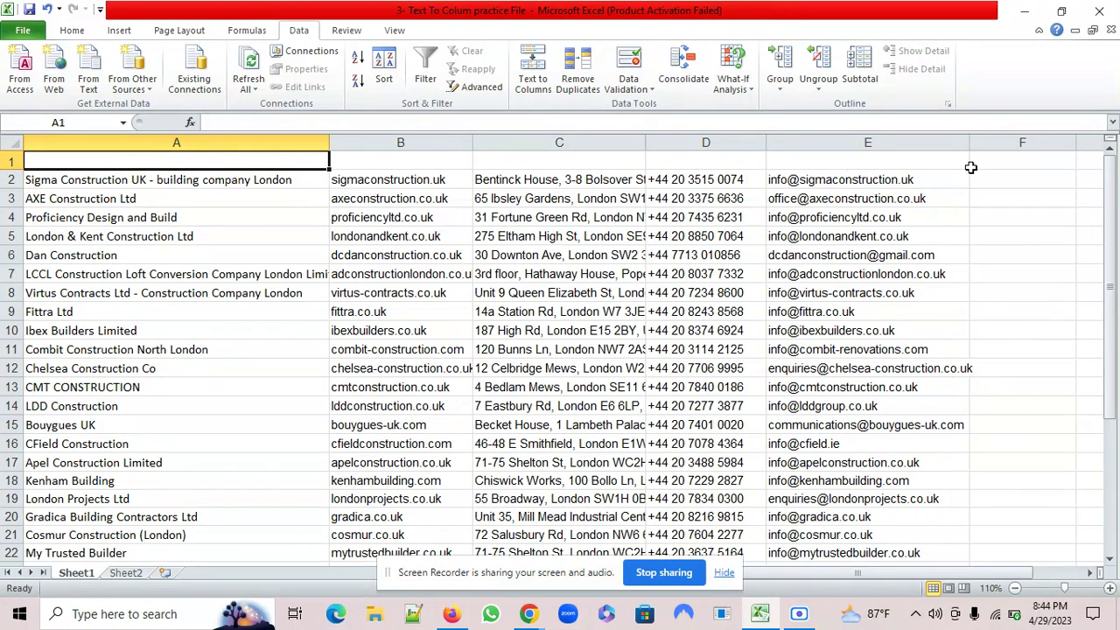
Step: Copy the header row from Sheet2 and paste it into the blank row 1 of Sheet1, starting at A1
click(131, 574)
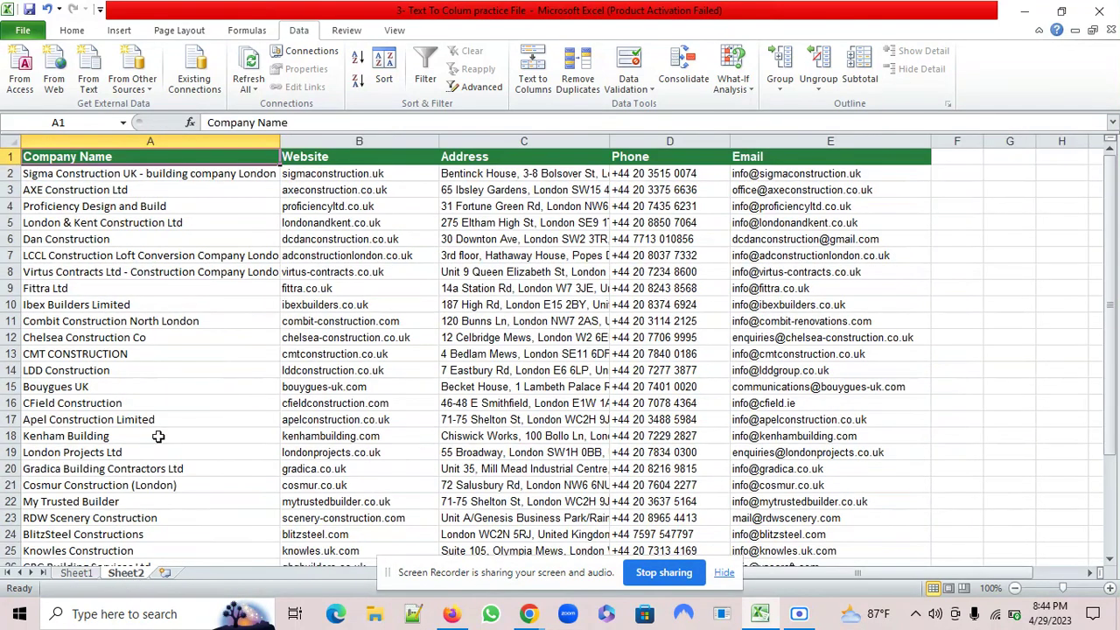
right_click(12, 156)
click(52, 173)
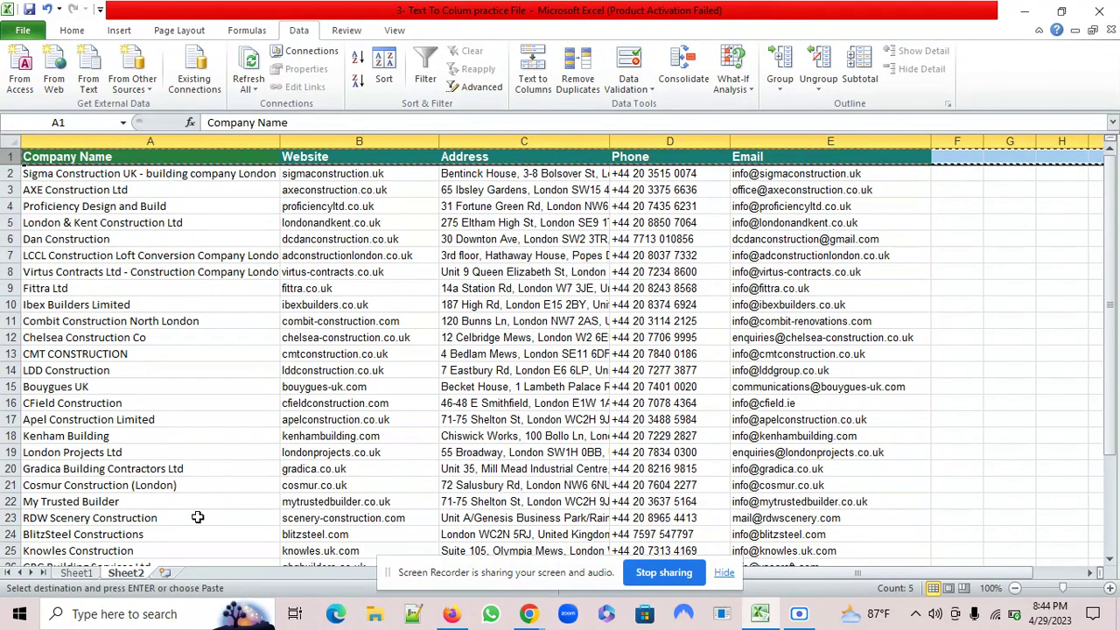
click(77, 573)
click(95, 156)
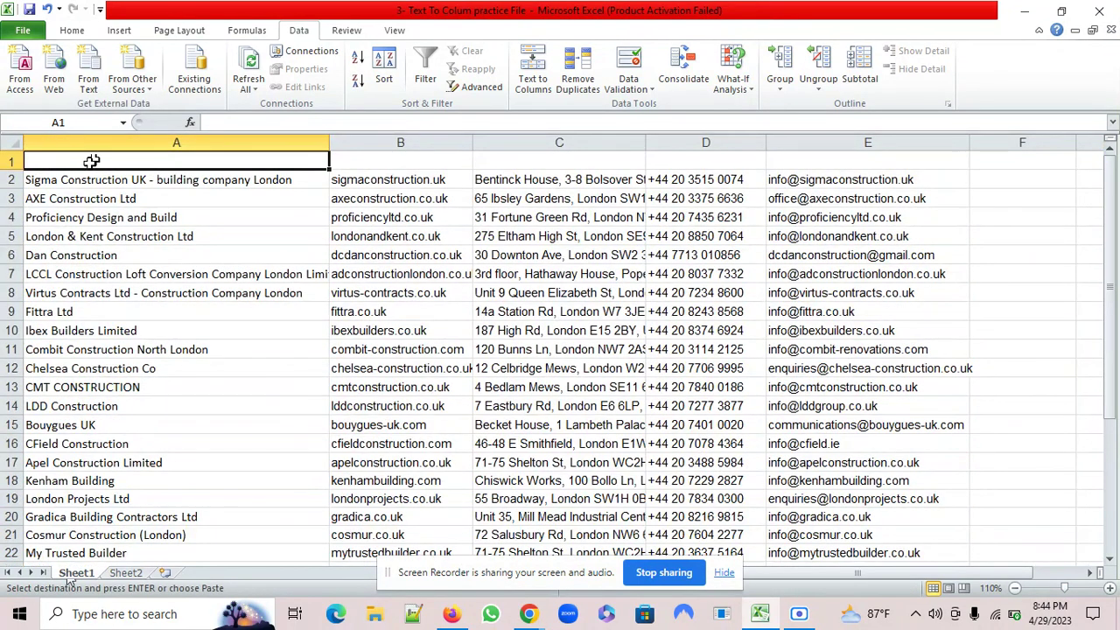
right_click(92, 161)
click(116, 225)
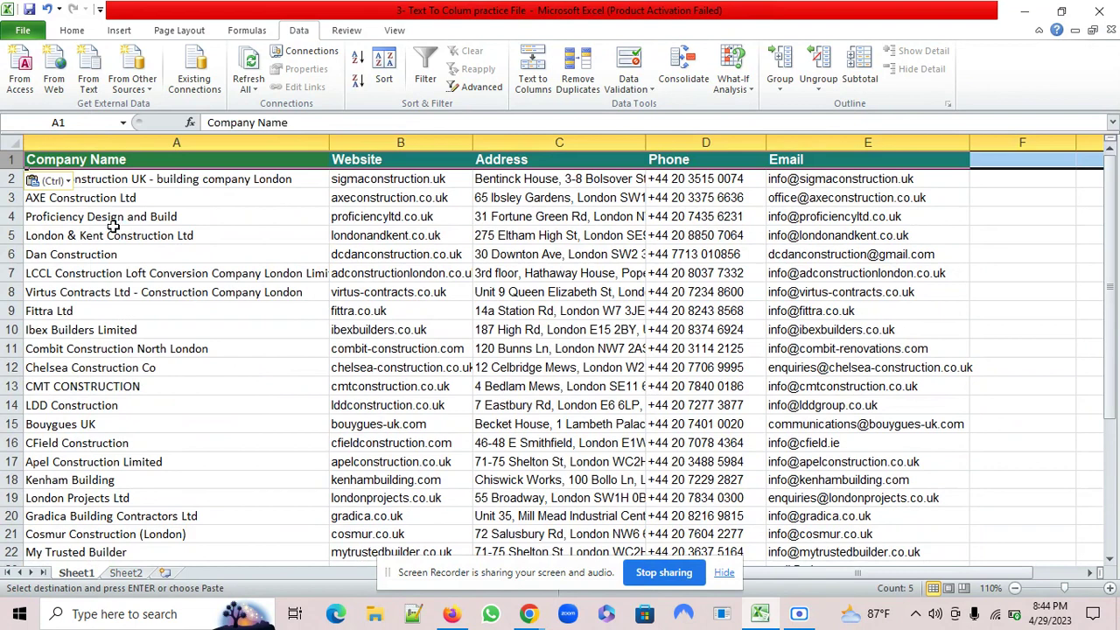
Step: Narrow the Company Name column on Sheet1 slightly and deselect the header row
click(253, 224)
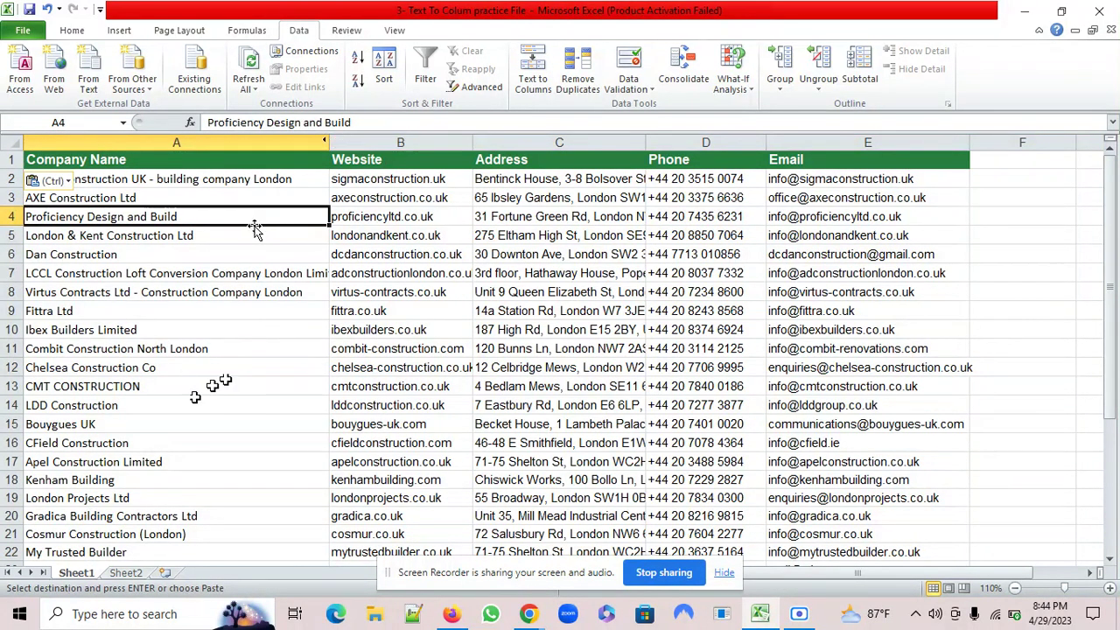
drag(329, 142, 304, 147)
click(255, 366)
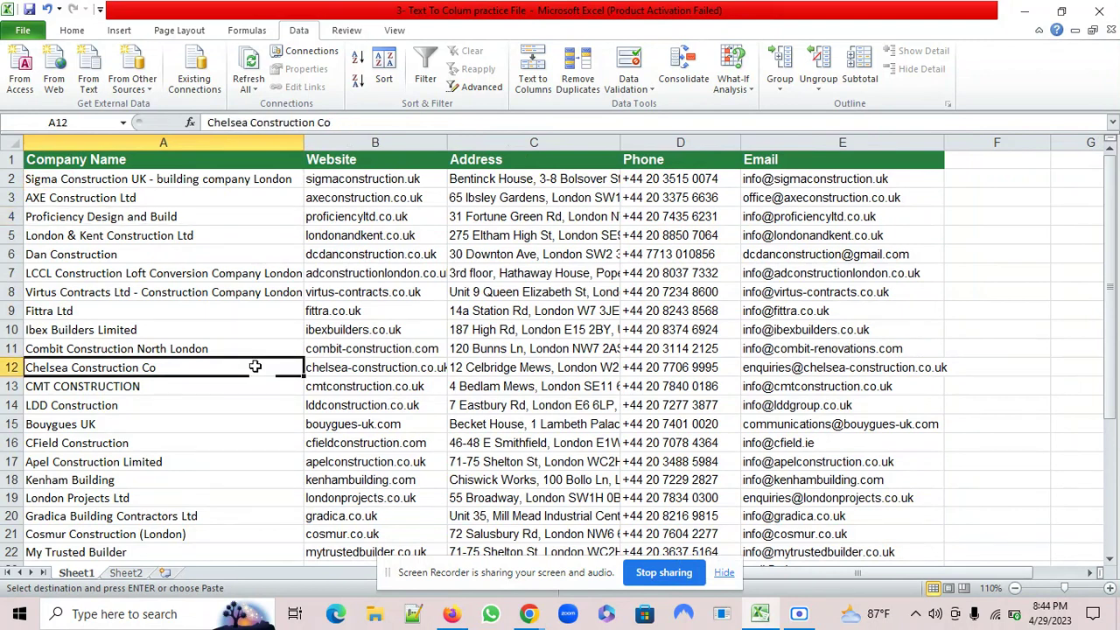